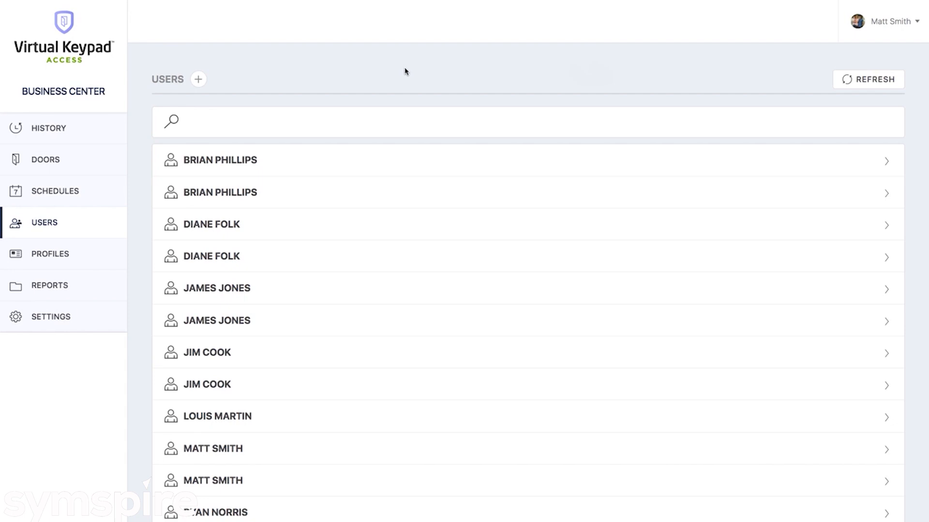
Start a new user and enter the user's first and last name
{"action": "left_click", "coordinate": [198, 80]}
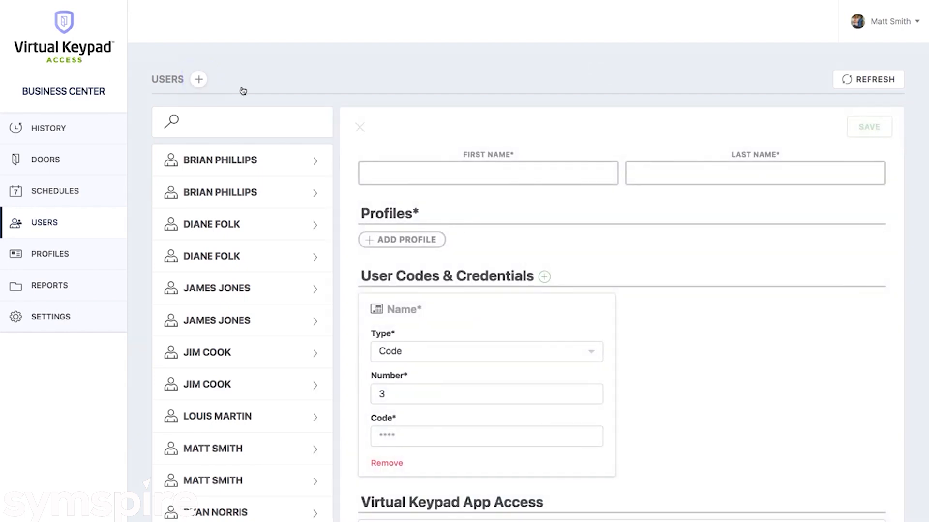
{"action": "left_click", "coordinate": [478, 179]}
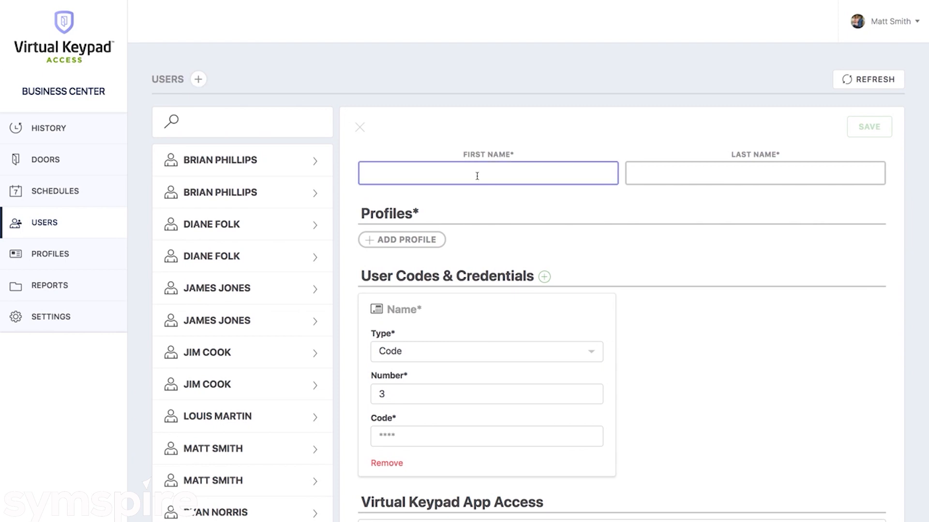
{"action": "key", "text": "Tab"}
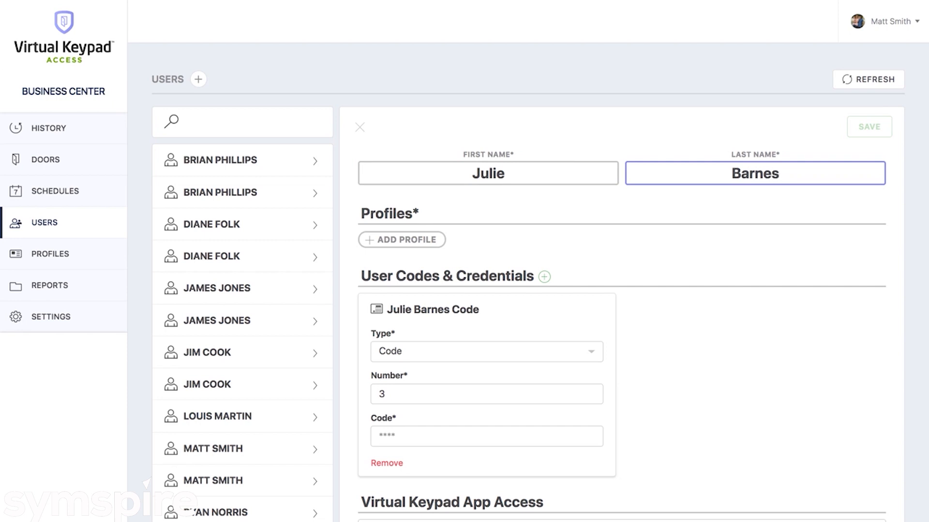
Assign the EMPLOYEES profile to the new user
{"action": "left_click", "coordinate": [397, 240]}
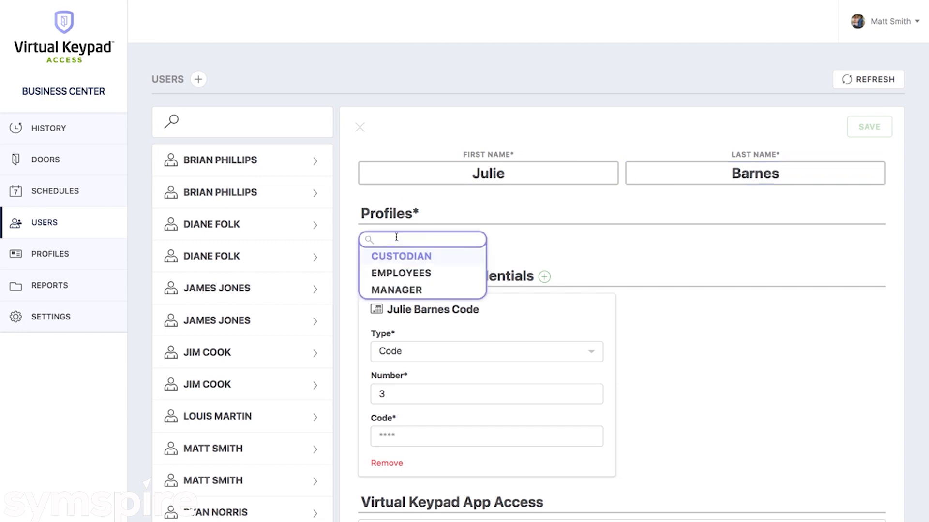
{"action": "type", "text": "EMP"}
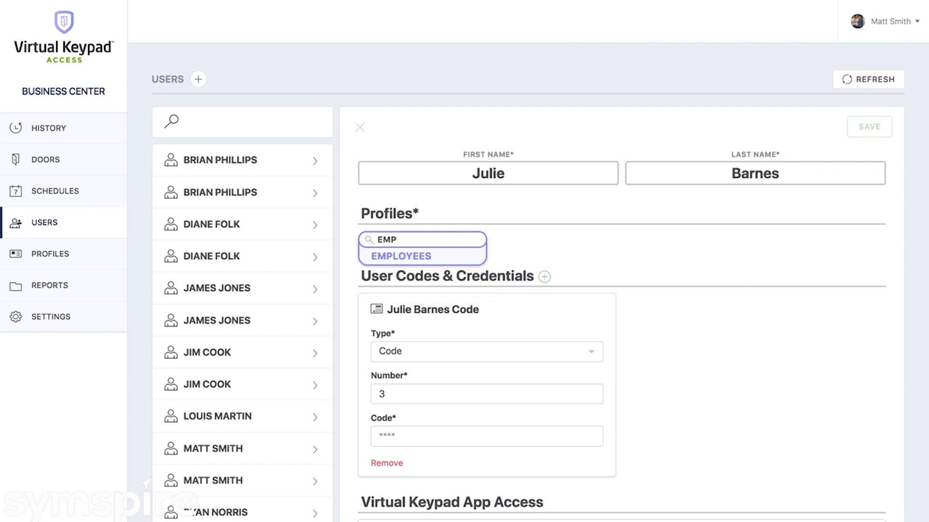
{"action": "key", "text": "Return"}
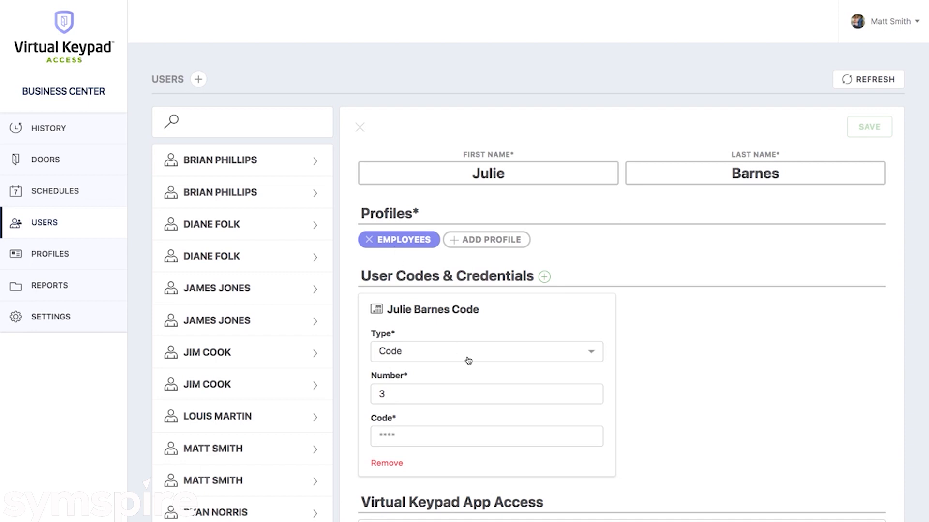
Enter the user's keypad code and add a second credential card numbered 5
{"action": "scroll", "coordinate": [467, 359], "scroll_direction": "down", "scroll_amount": 2}
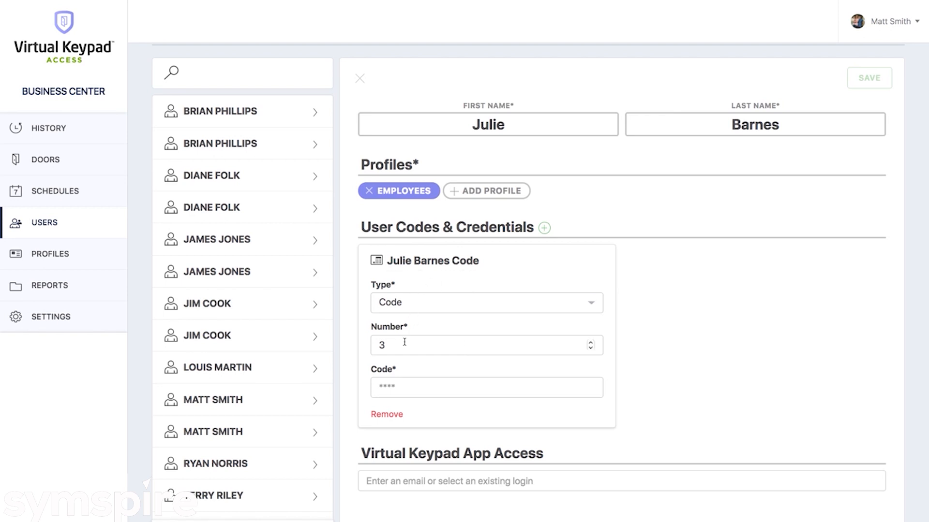
{"action": "left_click", "coordinate": [392, 389]}
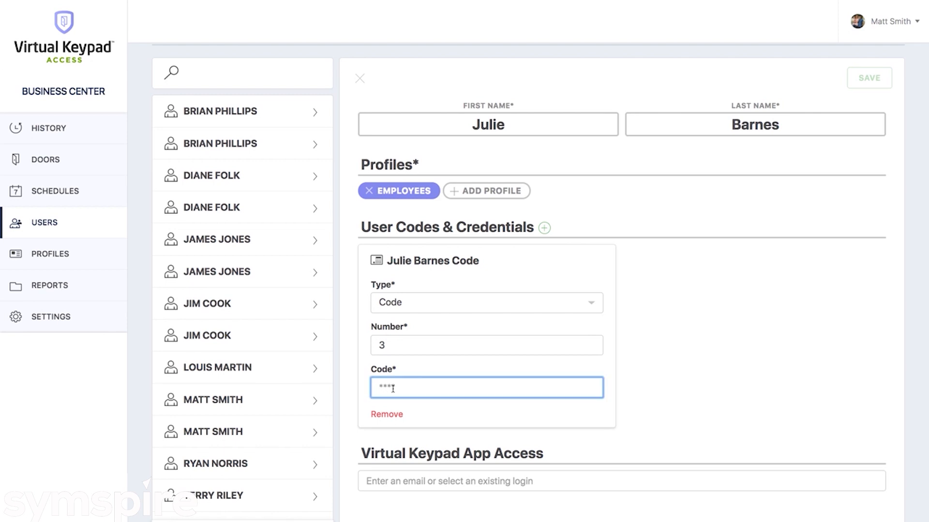
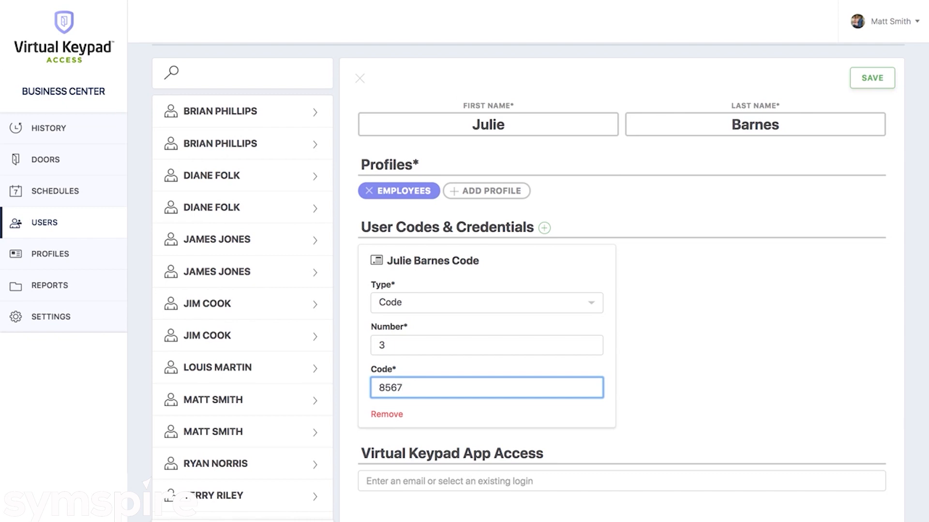
{"action": "left_click", "coordinate": [542, 229]}
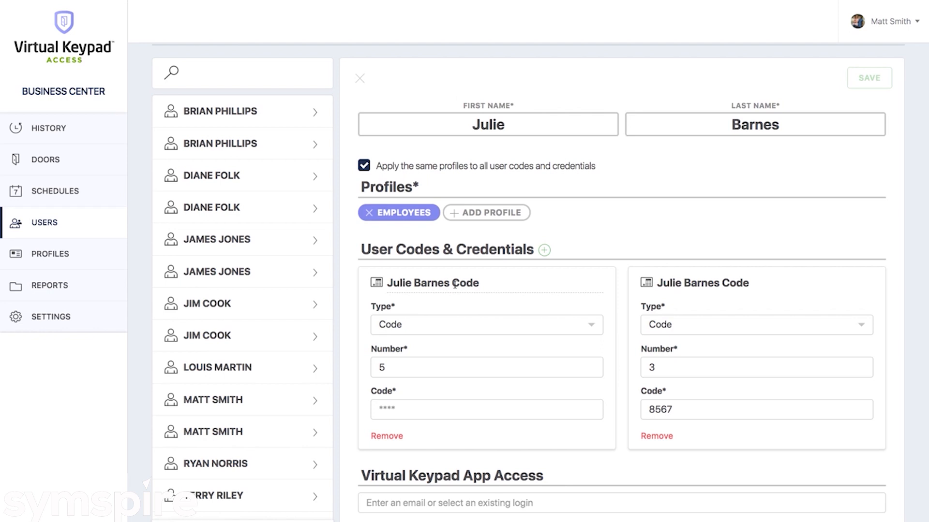
Make the second card a Credential titled with the user's name followed by 'Card'
{"action": "left_click", "coordinate": [415, 332]}
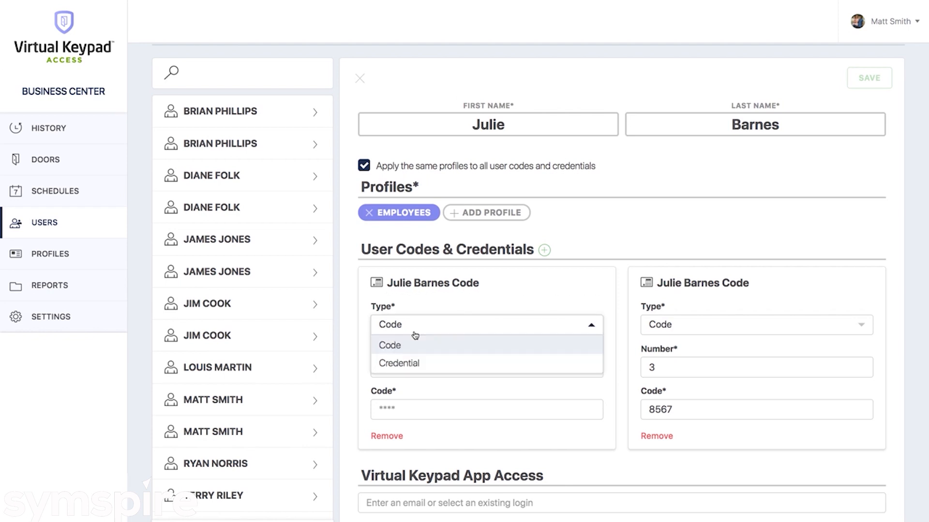
{"action": "left_click", "coordinate": [410, 363]}
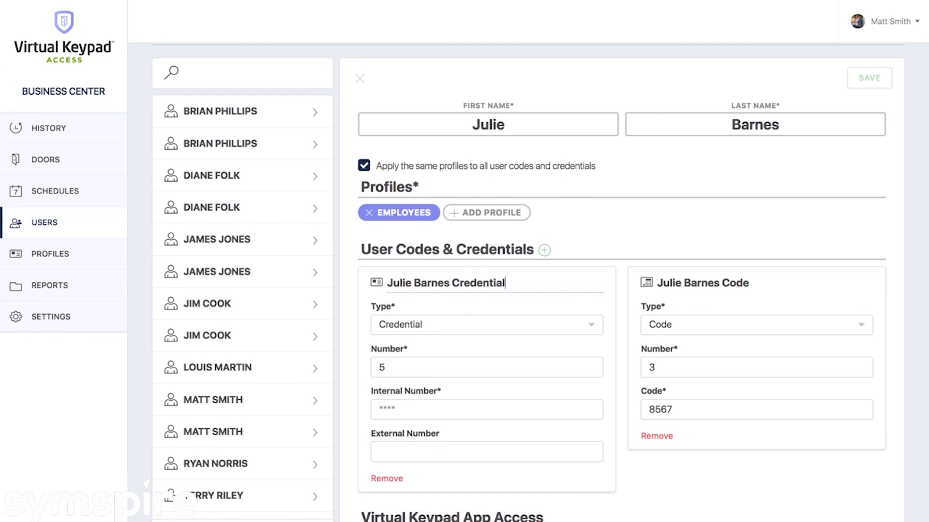
{"action": "left_click", "coordinate": [505, 282]}
{"action": "key", "text": "BackSpace"}
{"action": "key", "text": "BackSpace"}
{"action": "key", "text": "BackSpace"}
{"action": "key", "text": "BackSpace"}
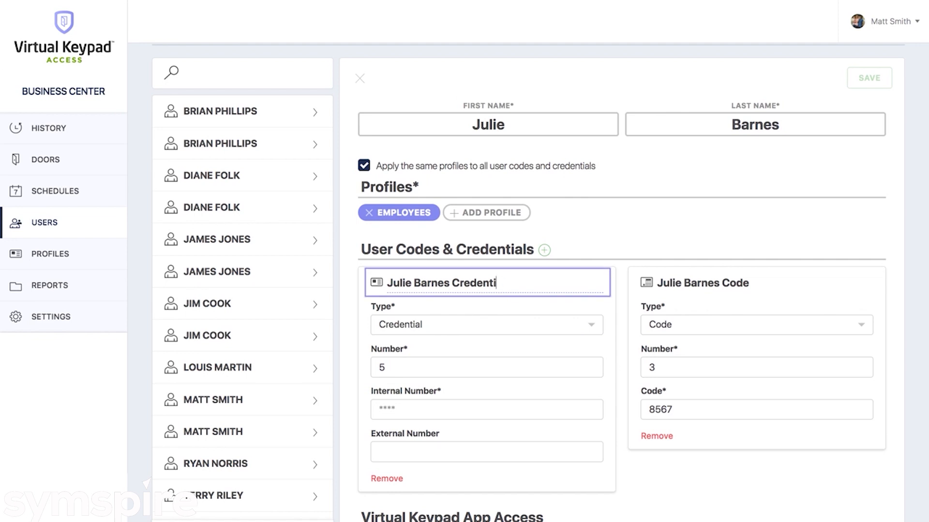
{"action": "key", "text": "BackSpace"}
{"action": "key", "text": "BackSpace"}
{"action": "key", "text": "BackSpace"}
{"action": "key", "text": "BackSpace"}
{"action": "key", "text": "BackSpace"}
{"action": "key", "text": "BackSpace"}
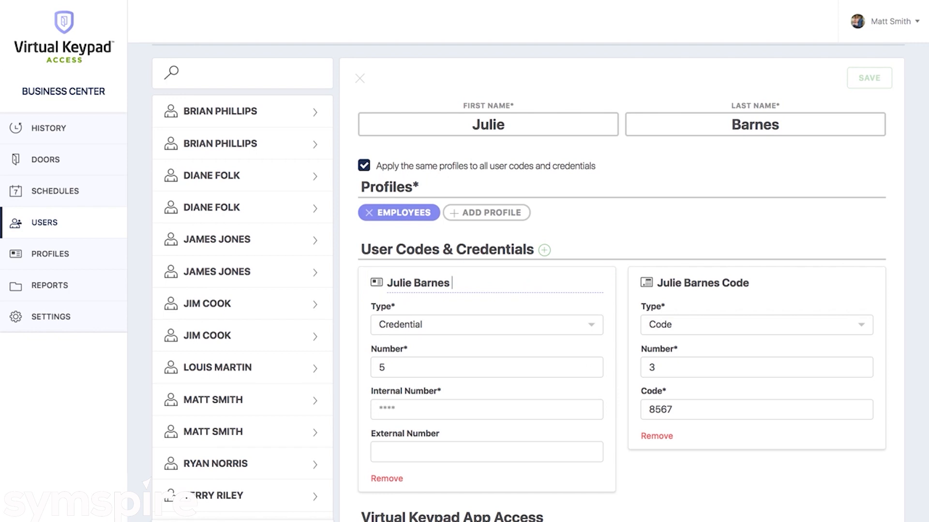
{"action": "type", "text": "Card"}
Enter the card's internal number
{"action": "left_click", "coordinate": [401, 411]}
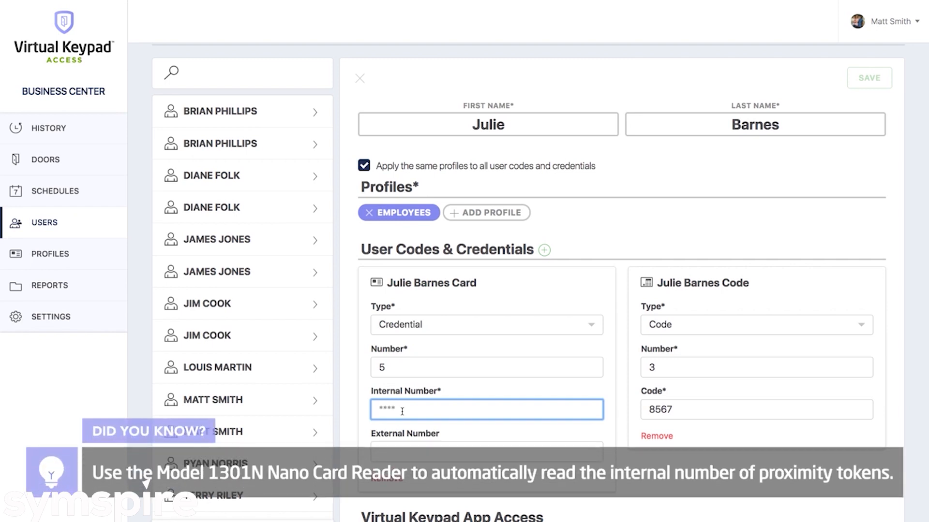
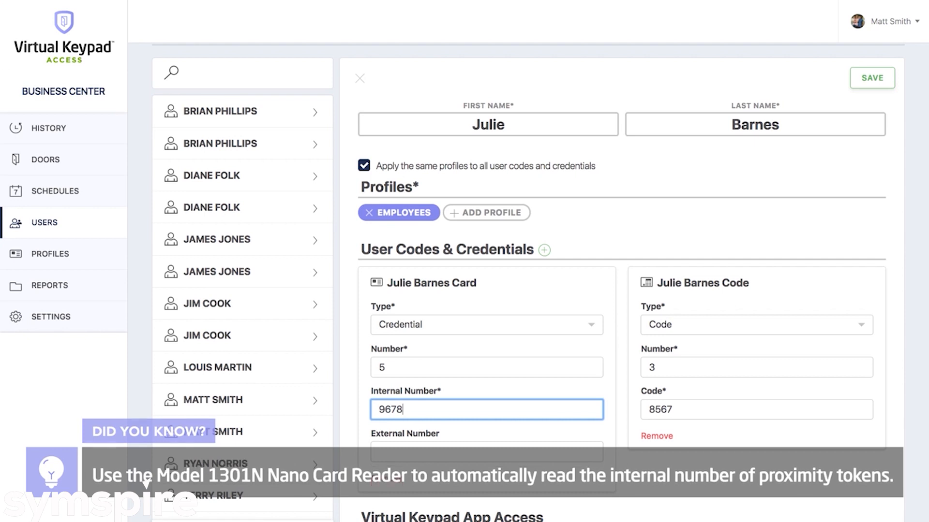
{"action": "scroll", "coordinate": [146, 482], "scroll_direction": "down", "scroll_amount": 3}
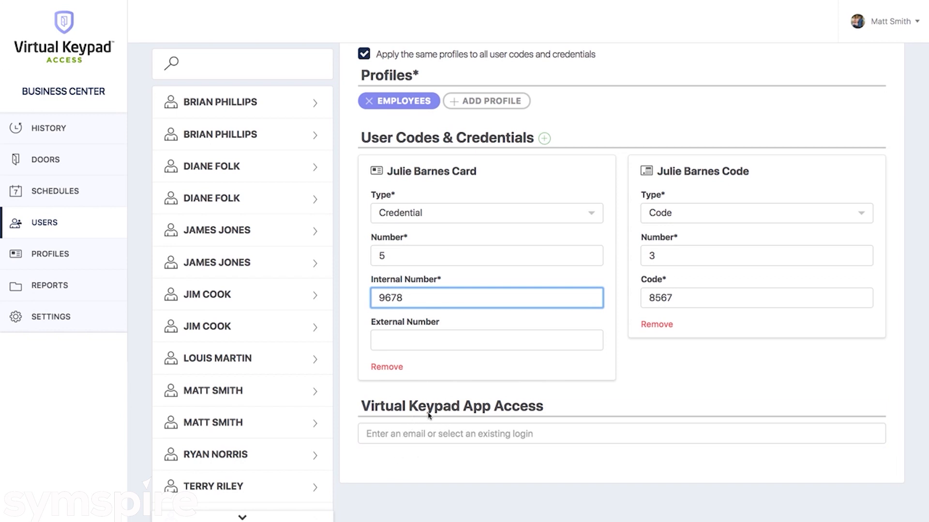
Toggle 'Apply the same profiles' off and back on, save the user, and close the form
{"action": "scroll", "coordinate": [429, 415], "scroll_direction": "up", "scroll_amount": 2}
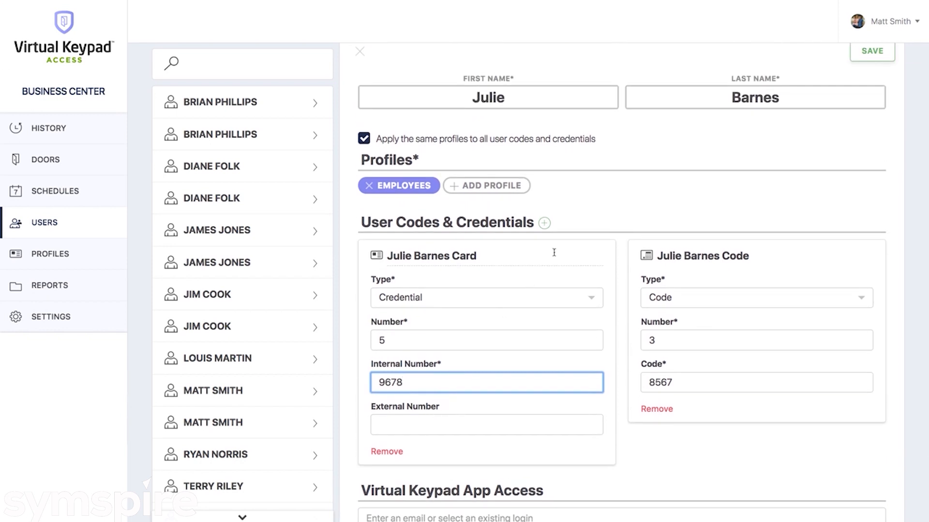
{"action": "left_click", "coordinate": [565, 192]}
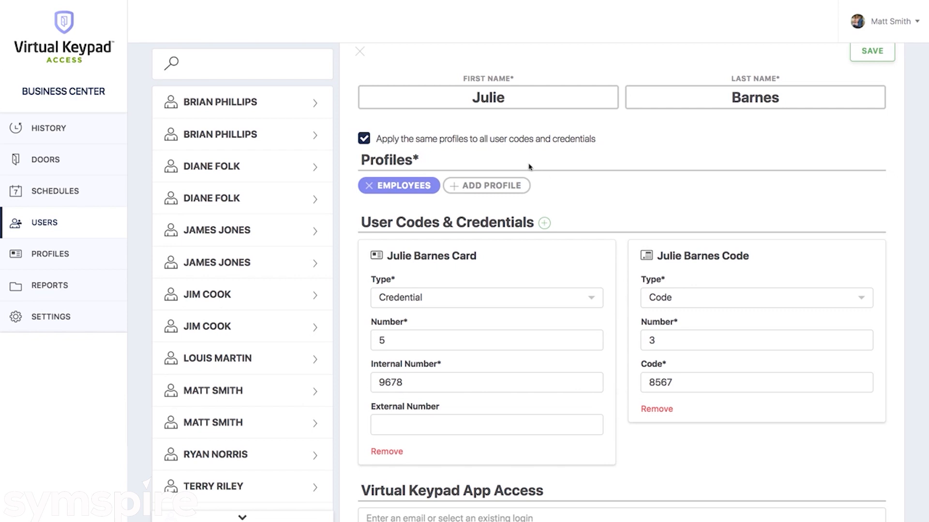
{"action": "left_click", "coordinate": [495, 144]}
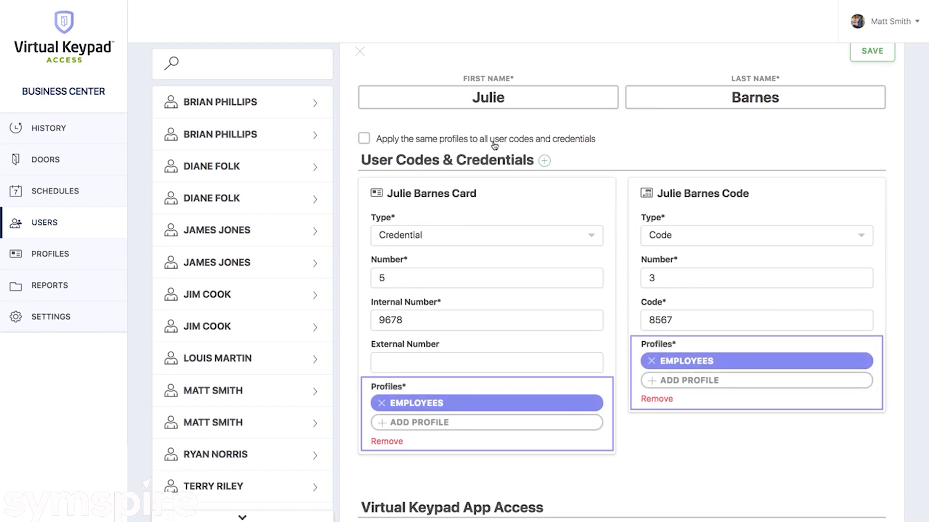
{"action": "left_click", "coordinate": [494, 144]}
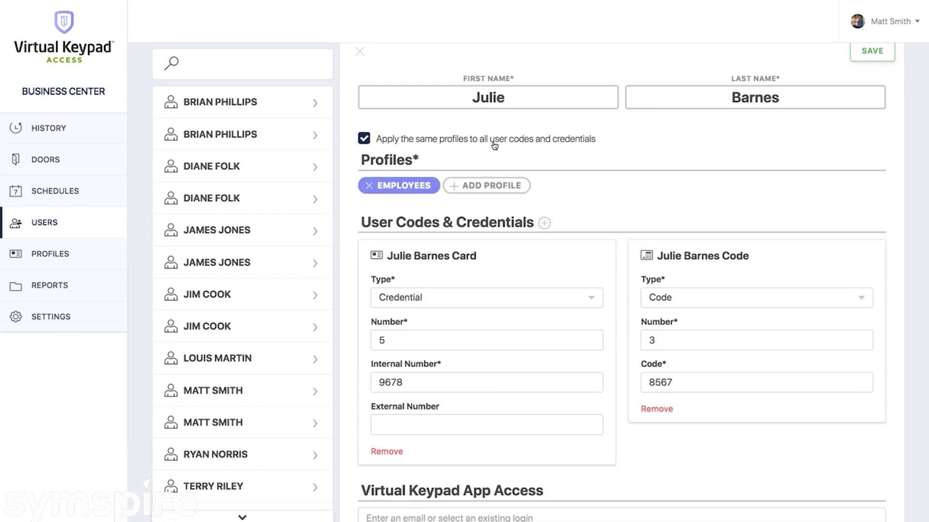
{"action": "scroll", "coordinate": [494, 144], "scroll_direction": "up", "scroll_amount": 1}
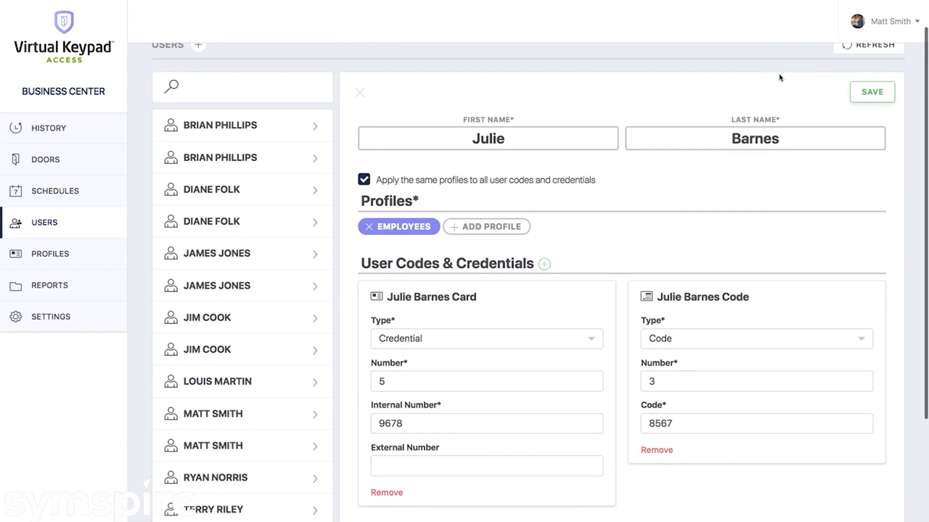
{"action": "left_click", "coordinate": [867, 94]}
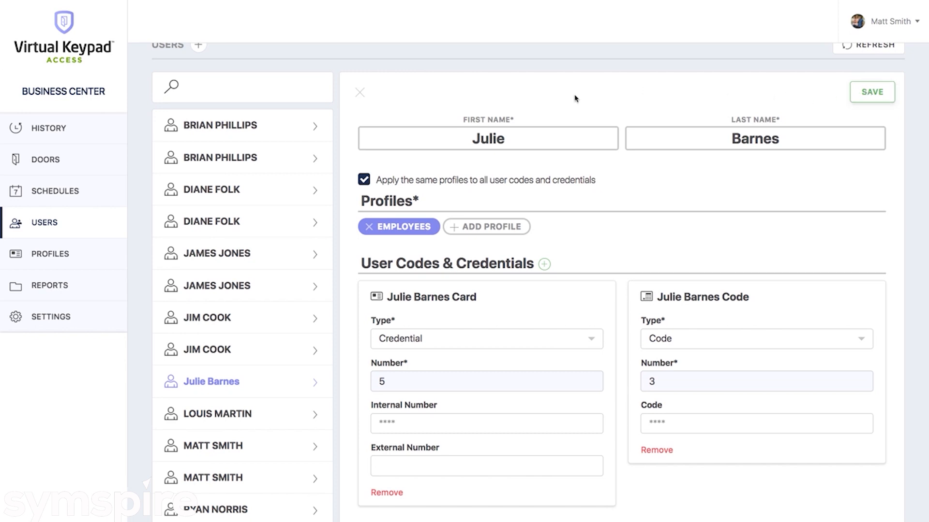
{"action": "left_click", "coordinate": [359, 94]}
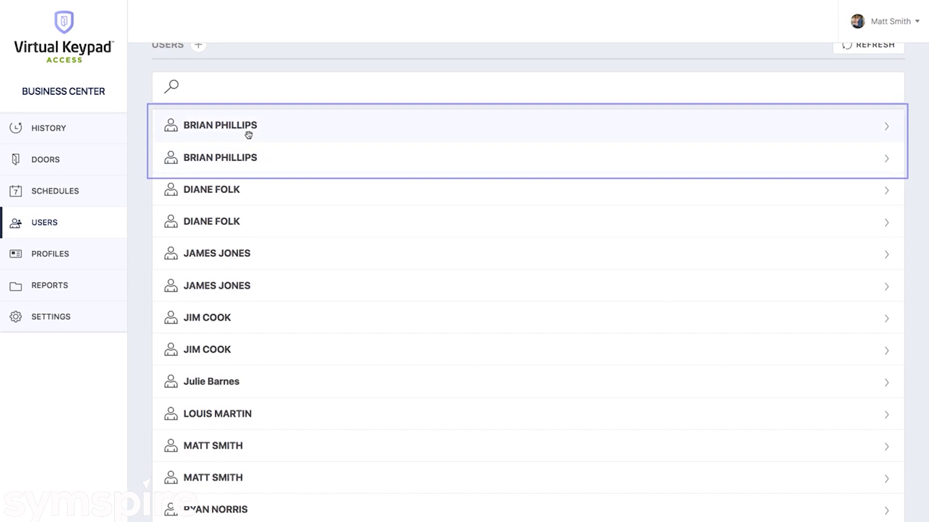
Merge the duplicate user entries and make credential 9 a Code with 'CODE' appended to its title
{"action": "left_click_drag", "start_coordinate": [248, 133], "coordinate": [244, 170]}
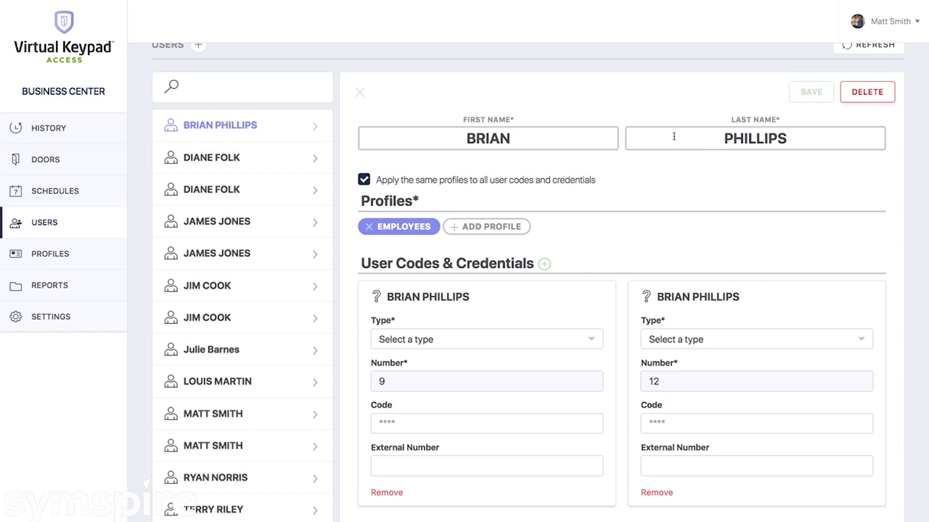
{"action": "left_click", "coordinate": [460, 334]}
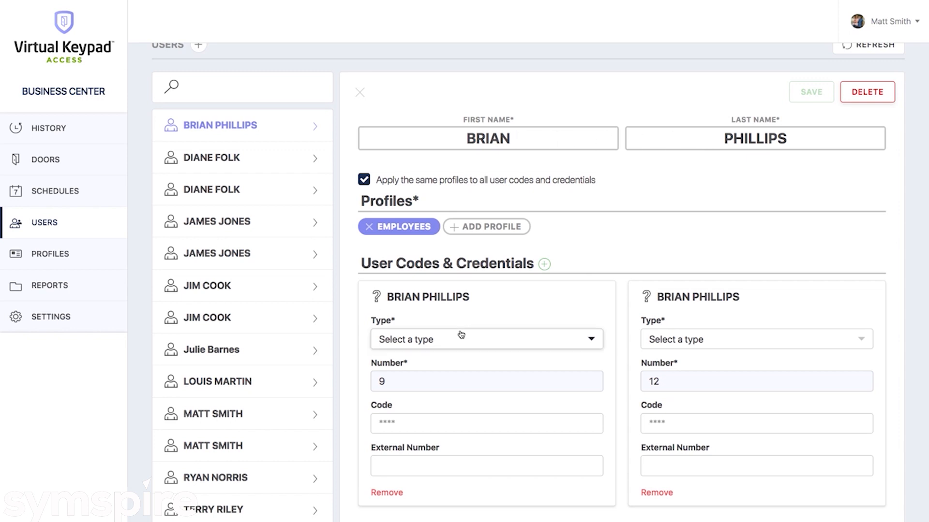
{"action": "left_click", "coordinate": [432, 364]}
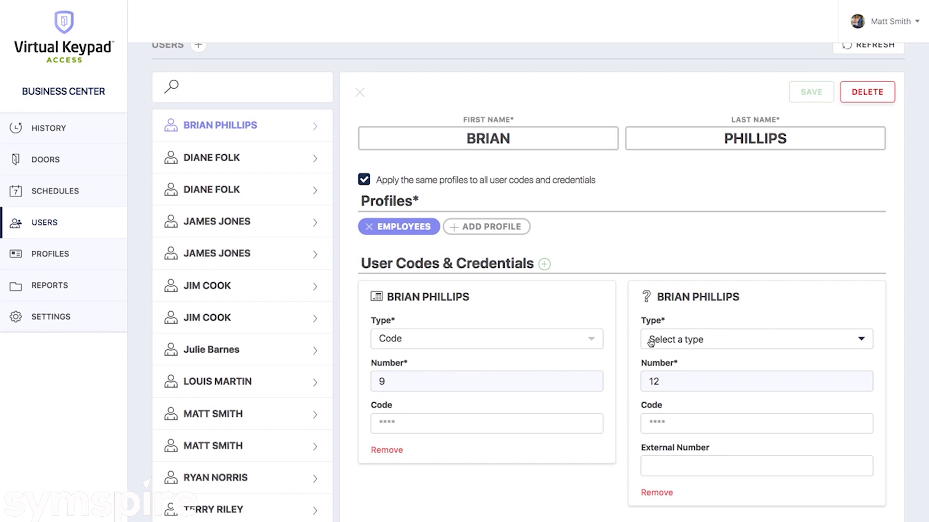
{"action": "left_click", "coordinate": [489, 297]}
{"action": "type", "text": "CODE"}
Make credential 12 a Credential with 'CARD' appended to its title, then save
{"action": "left_click", "coordinate": [734, 349]}
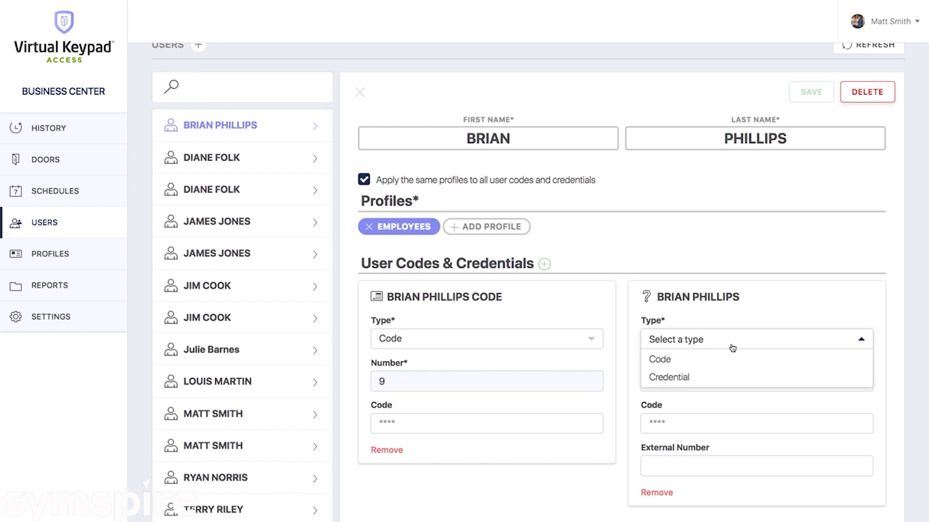
{"action": "left_click", "coordinate": [704, 380]}
{"action": "left_click", "coordinate": [725, 297]}
{"action": "type", "text": "CARD"}
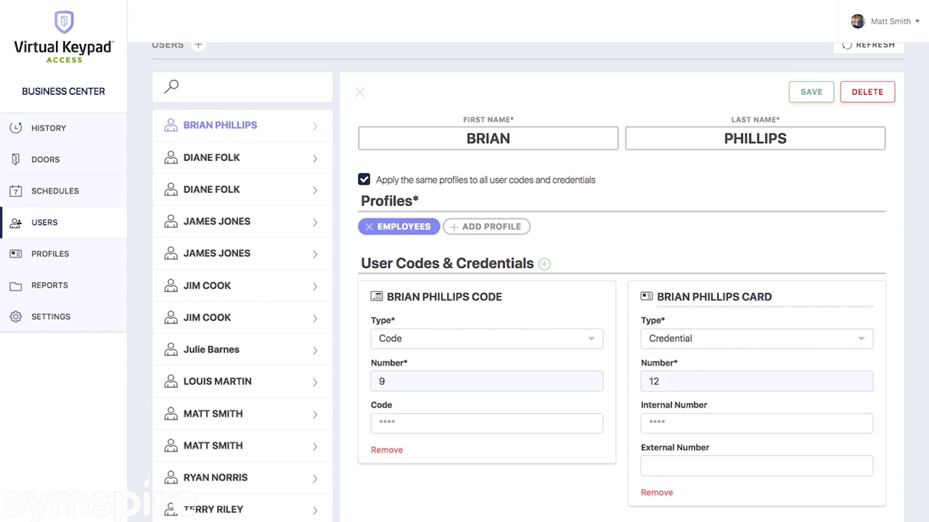
{"action": "left_click", "coordinate": [740, 247]}
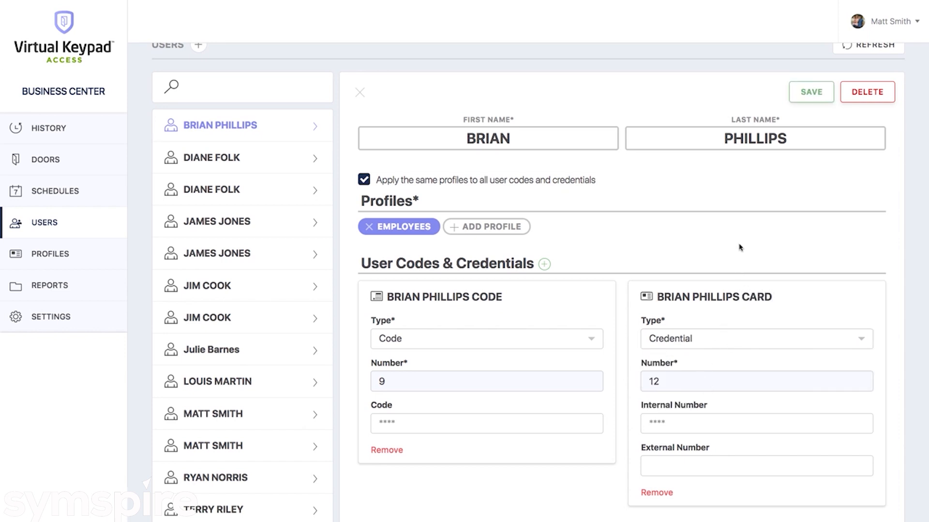
{"action": "left_click", "coordinate": [808, 94]}
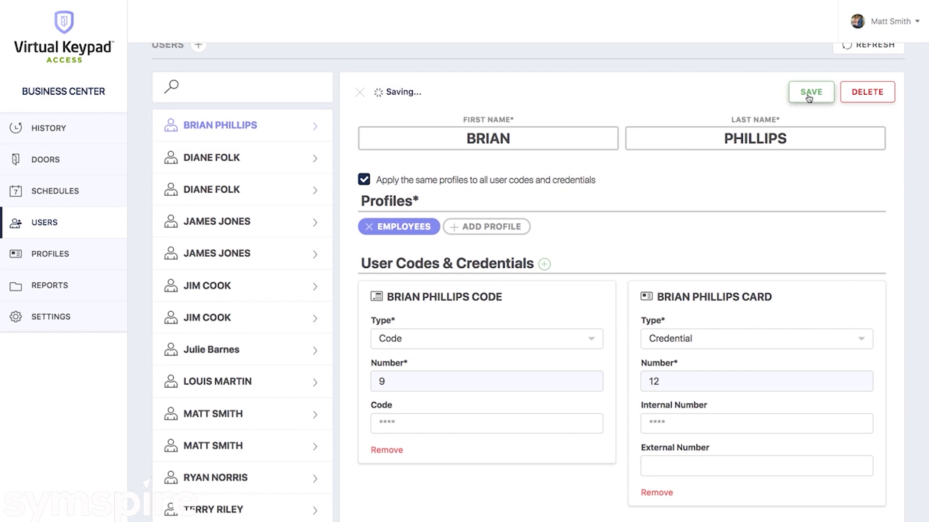